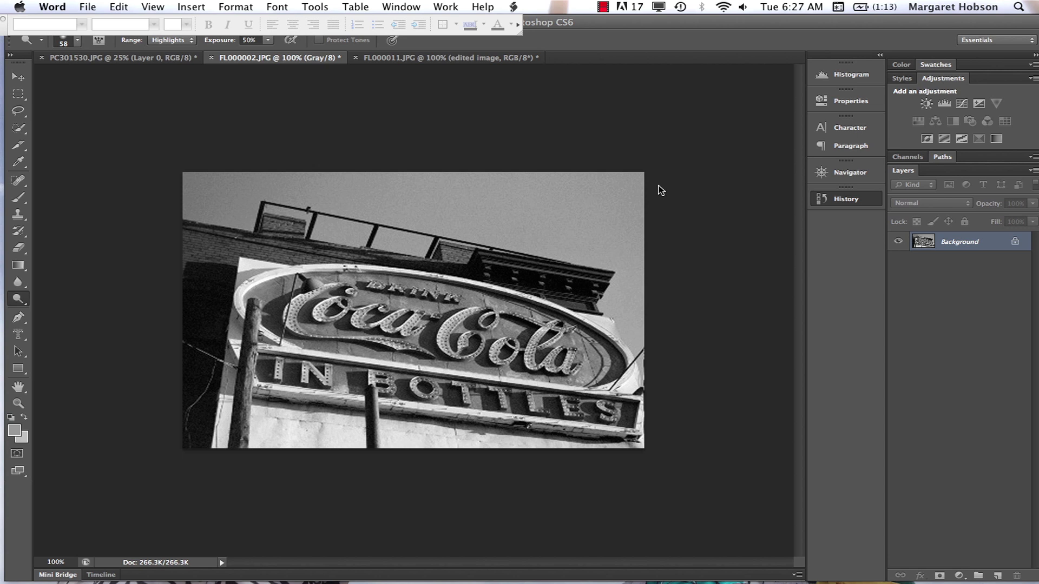
Apply a Dodge pass (Highlights, 50% exposure) to the grayscale Coca-Cola sign photo
click(661, 190)
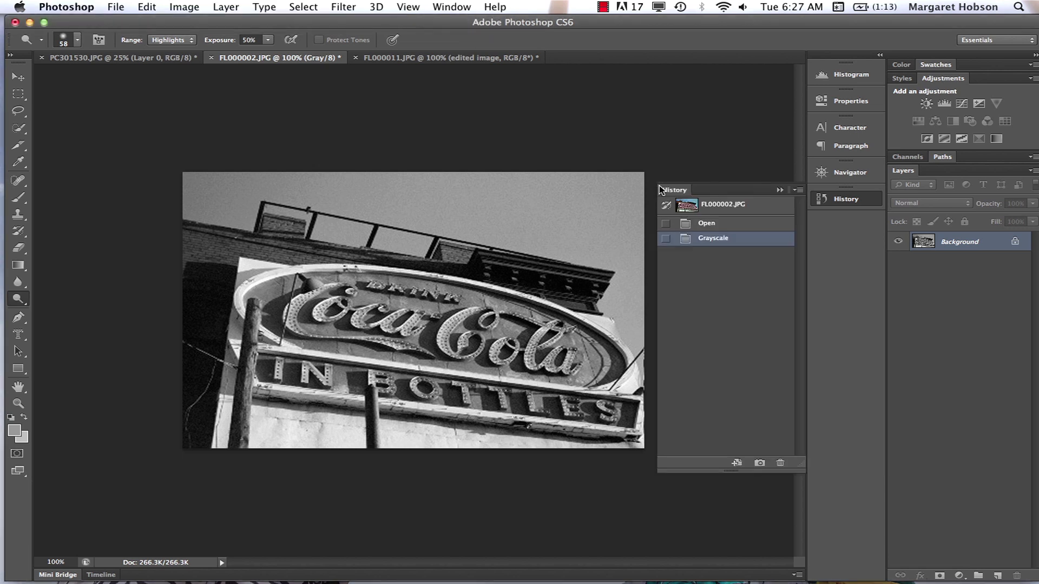
click(686, 146)
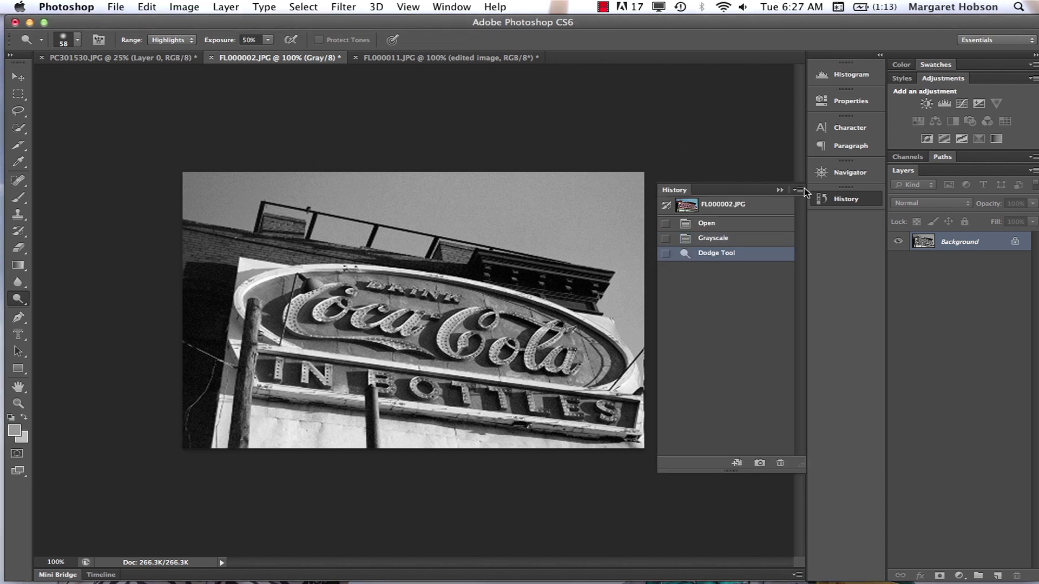
click(779, 190)
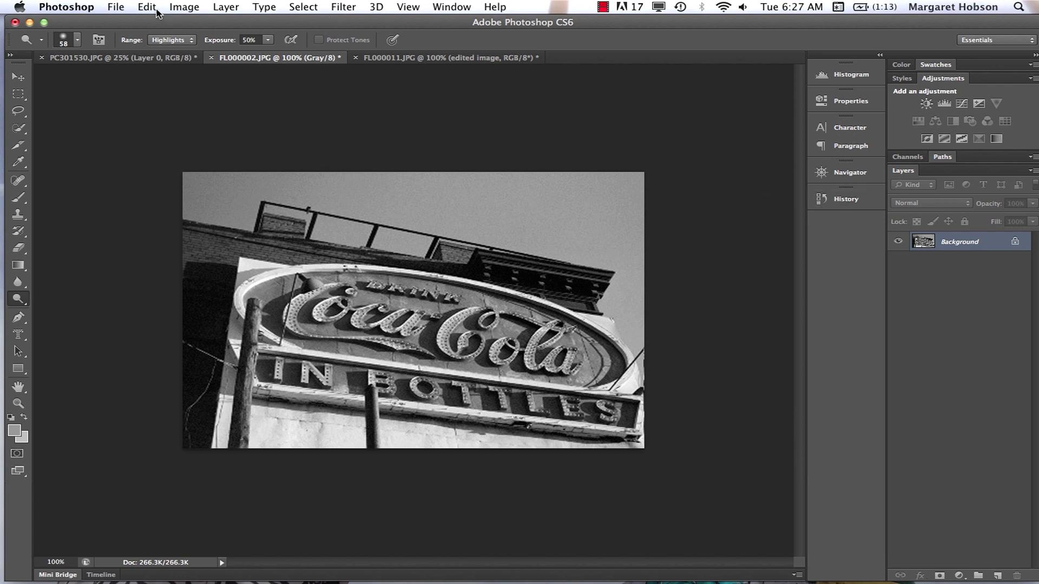
Start a Save As for FL000002.psd and browse the available formats, keeping Photoshop
click(117, 7)
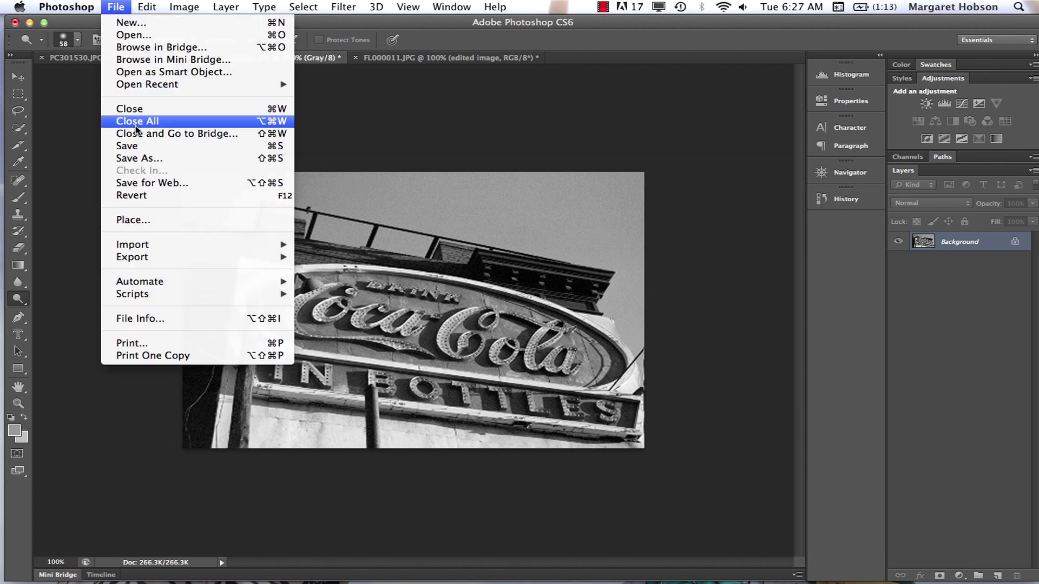
click(138, 158)
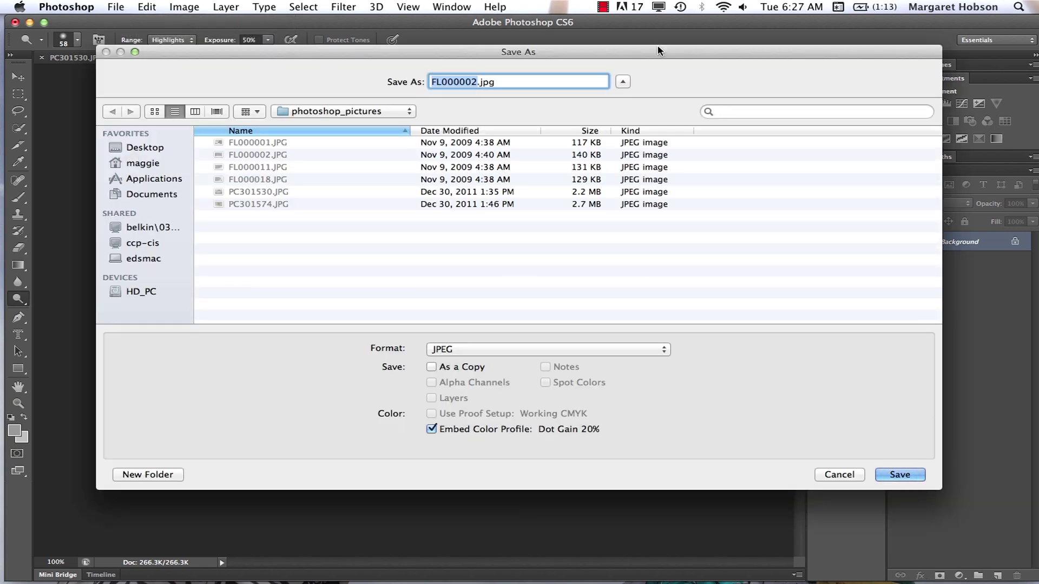
click(665, 351)
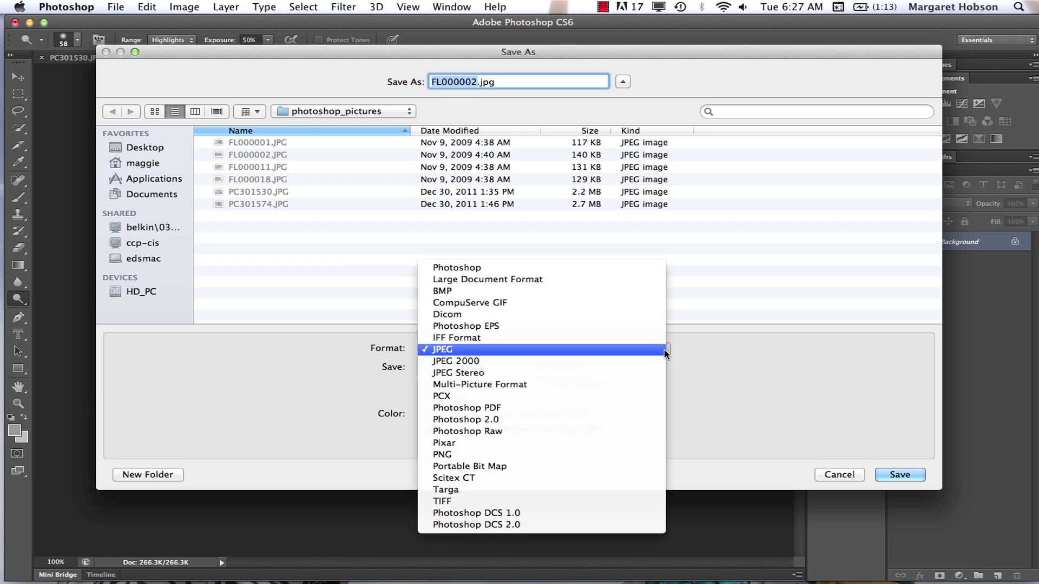
click(549, 267)
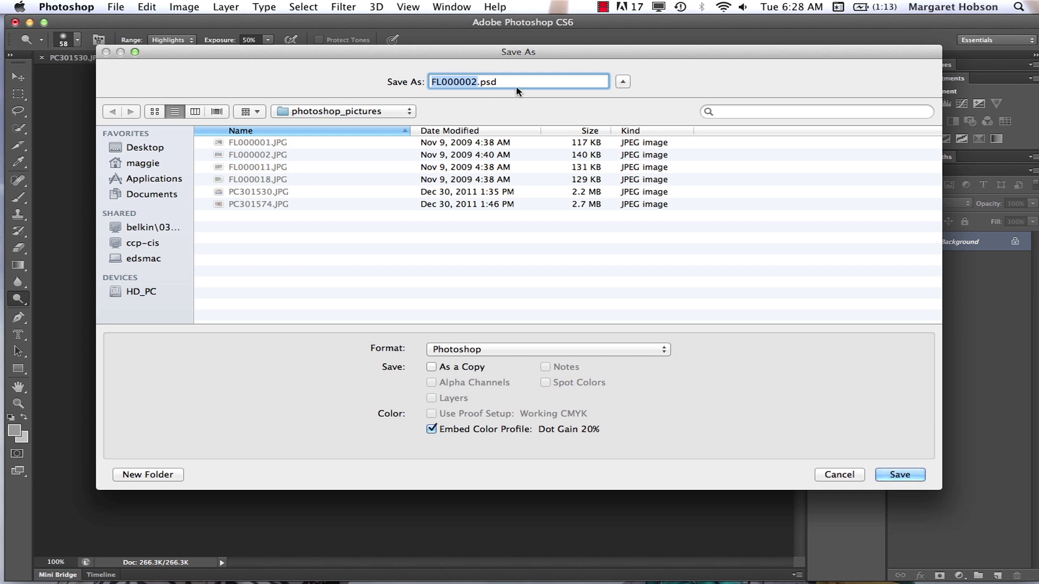
click(662, 351)
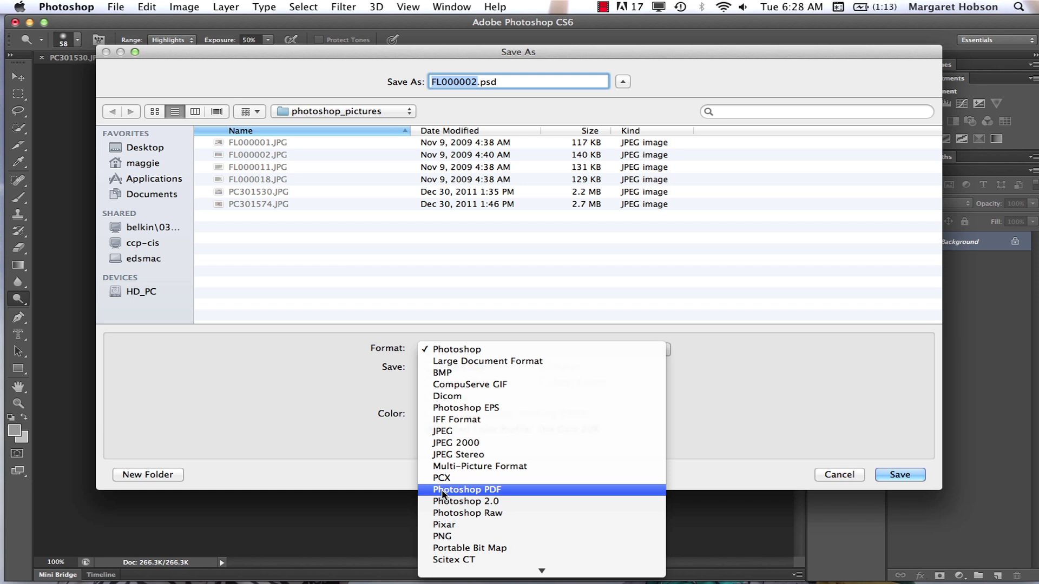
mouse_move(465, 574)
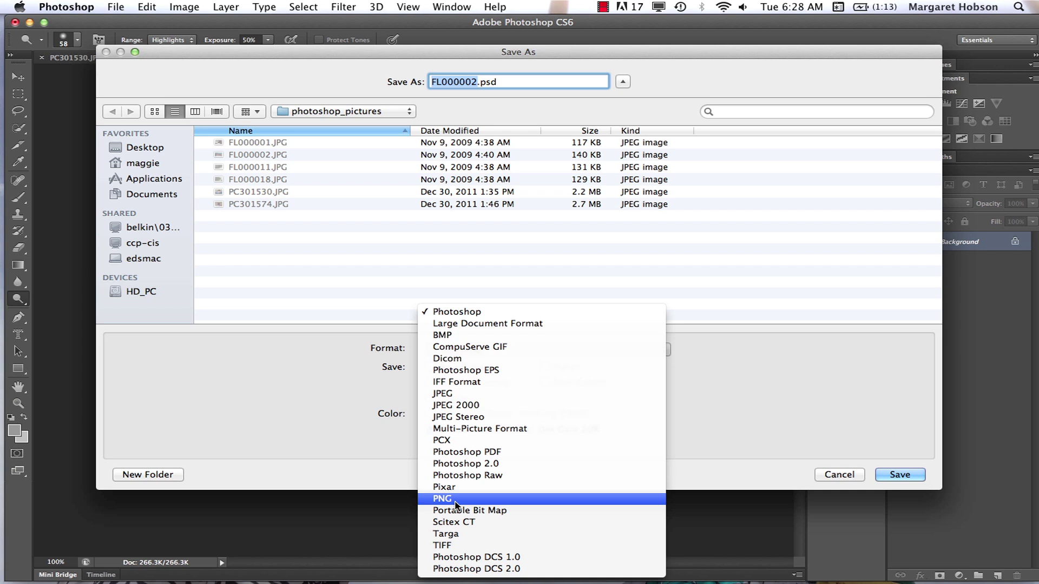
Save the Coca-Cola sign as the JPEG cocacola.jpg at Medium quality
click(443, 394)
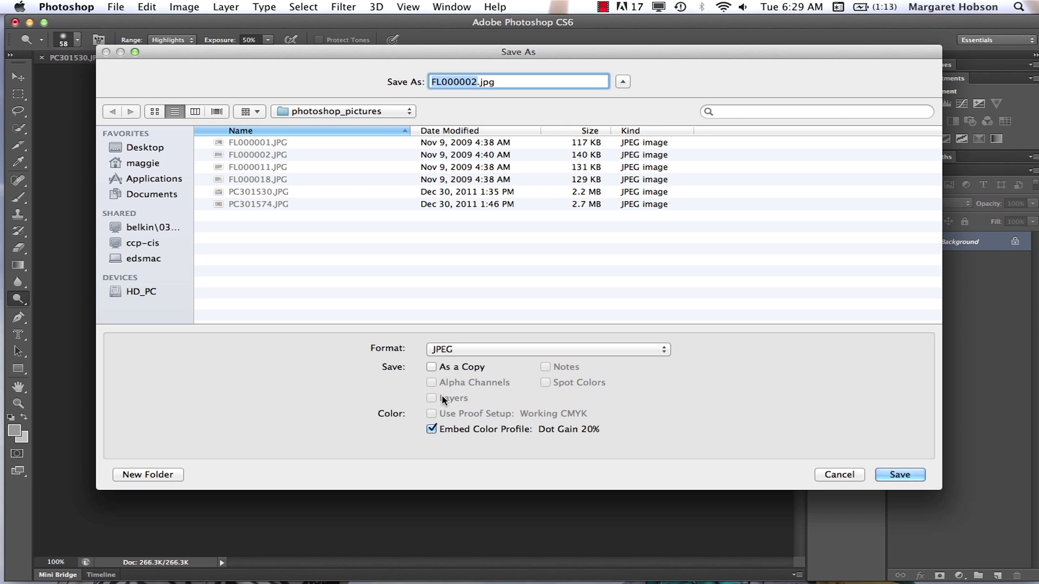
key(BackSpace)
drag(195, 53, 214, 88)
text(cocacolor)
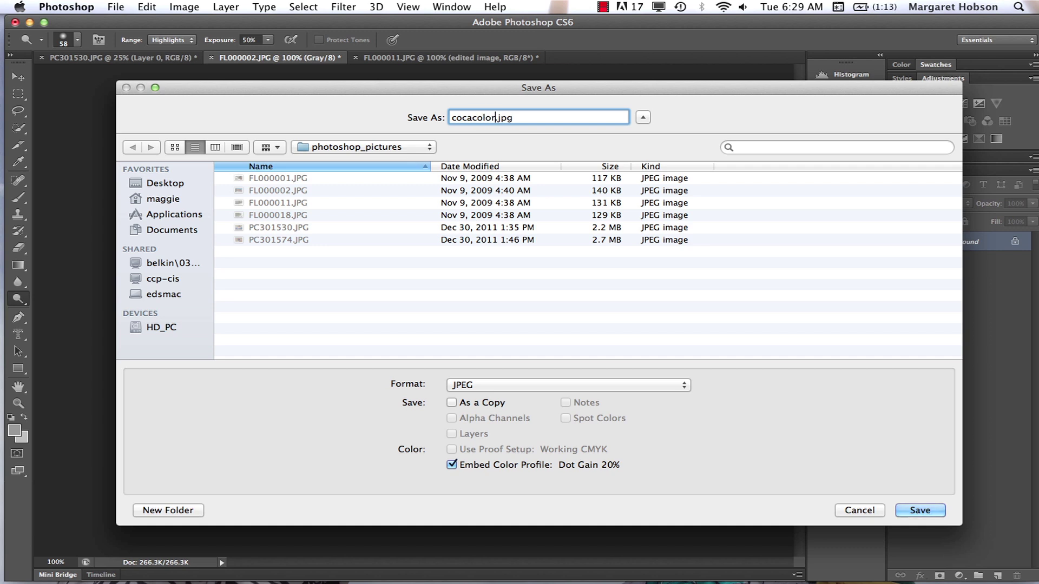
key(BackSpace)
text(a)
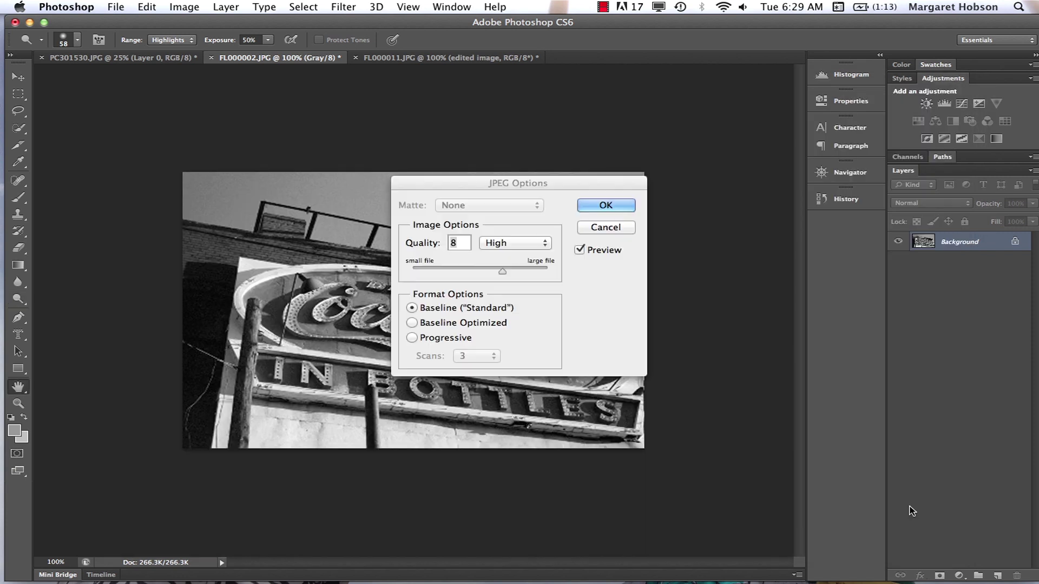
click(913, 511)
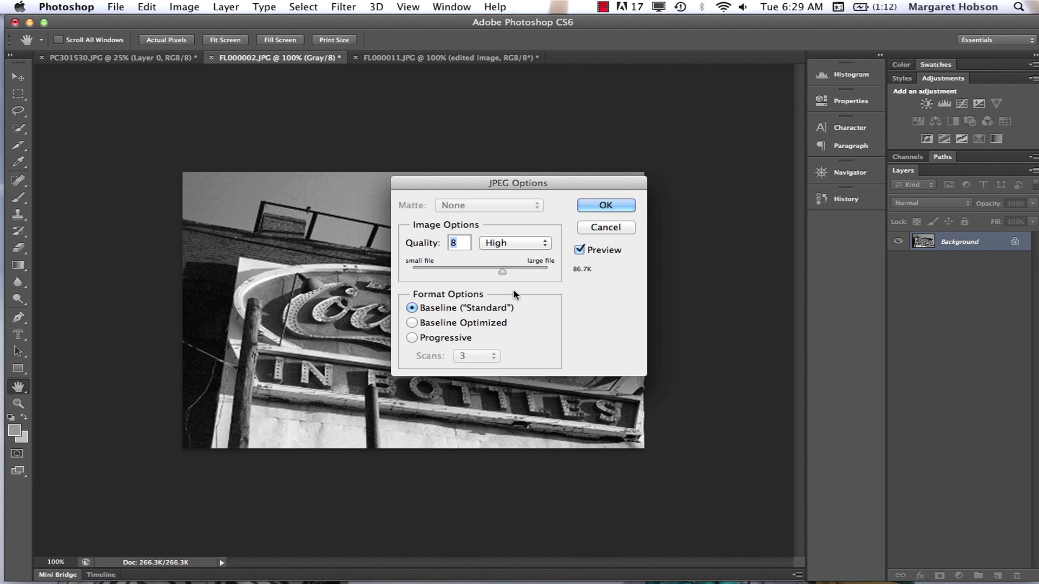
drag(502, 272, 477, 275)
click(604, 206)
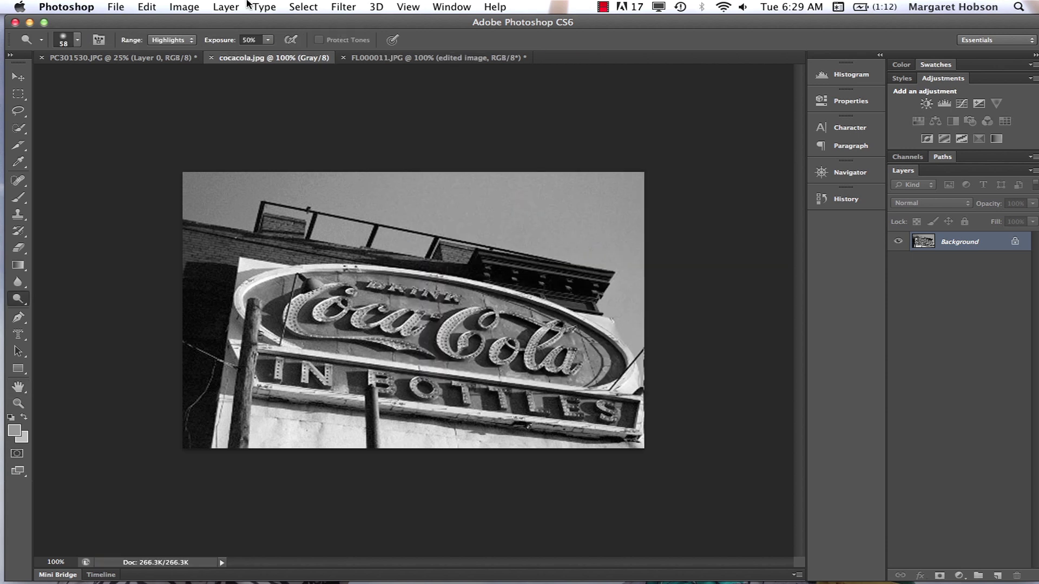
Switch to PC301530.JPG and check that its image size is 4032 × 3024 pixels, leaving it unchanged
click(82, 61)
click(193, 8)
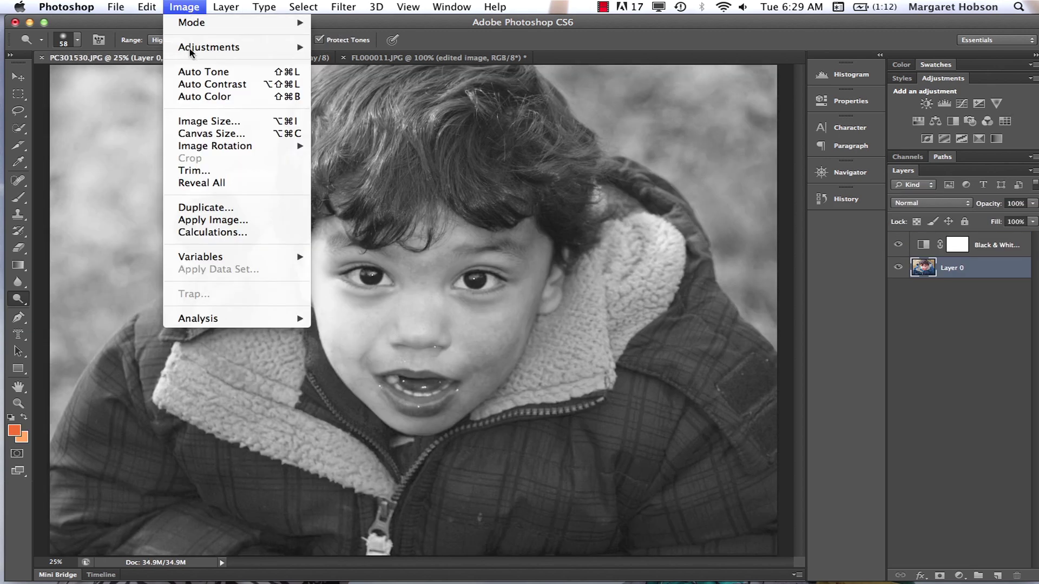
click(198, 124)
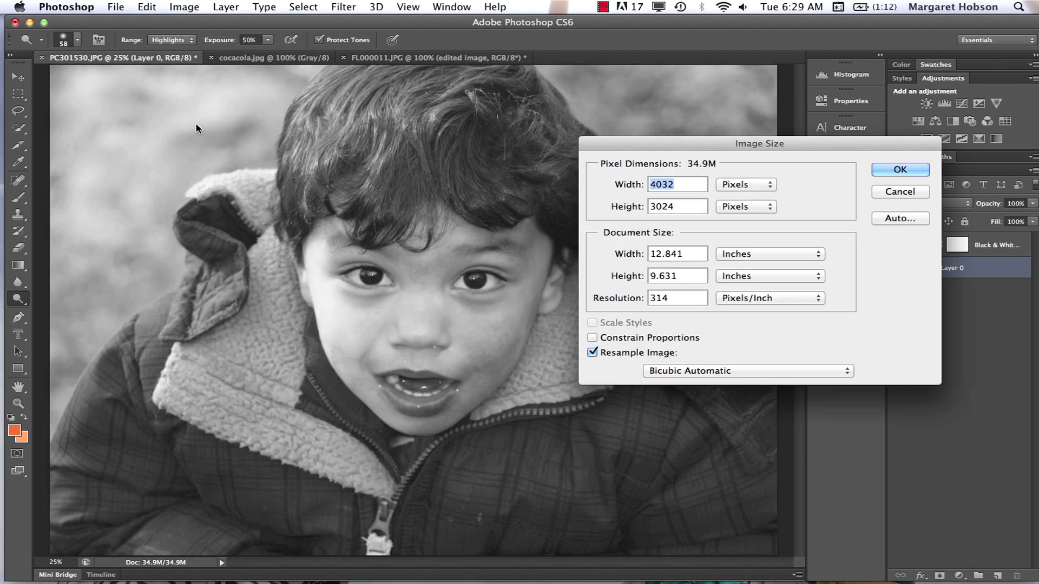
click(920, 172)
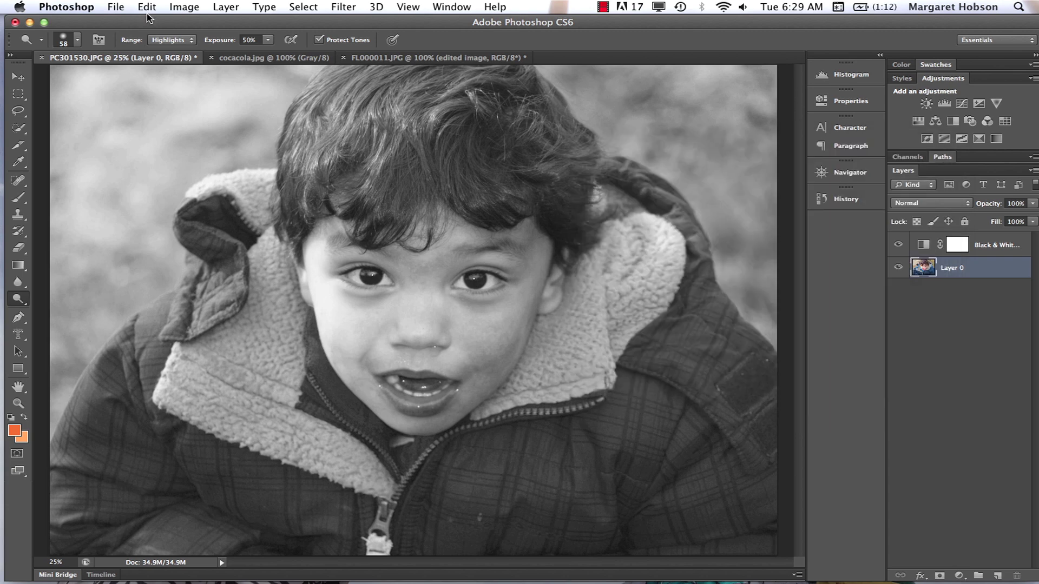
click(116, 7)
mouse_move(120, 257)
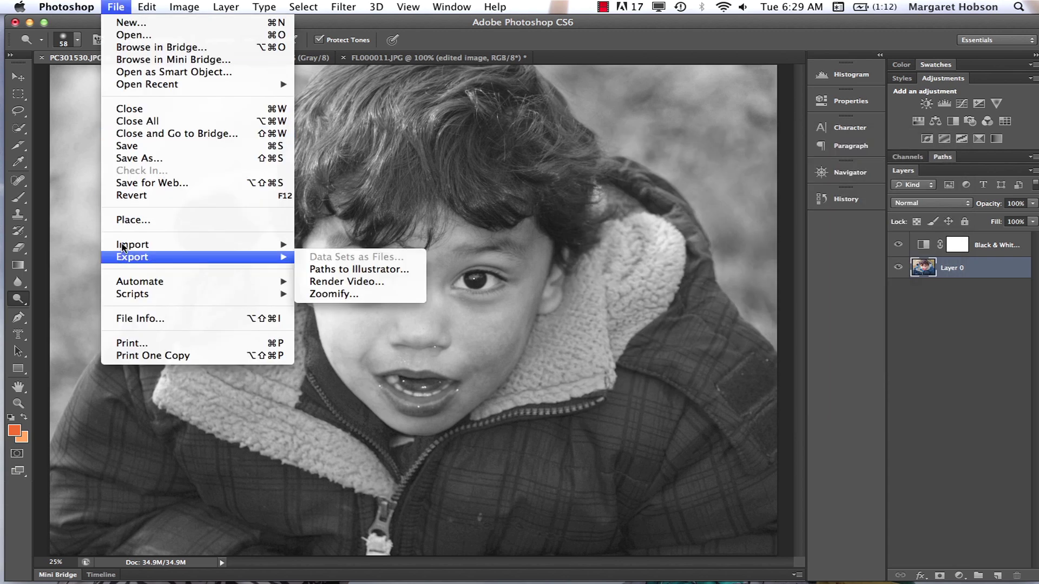
Save the boy portrait as liam.jpg, a JPEG at quality 8 (High)
click(127, 159)
key(BackSpace)
text(liam)
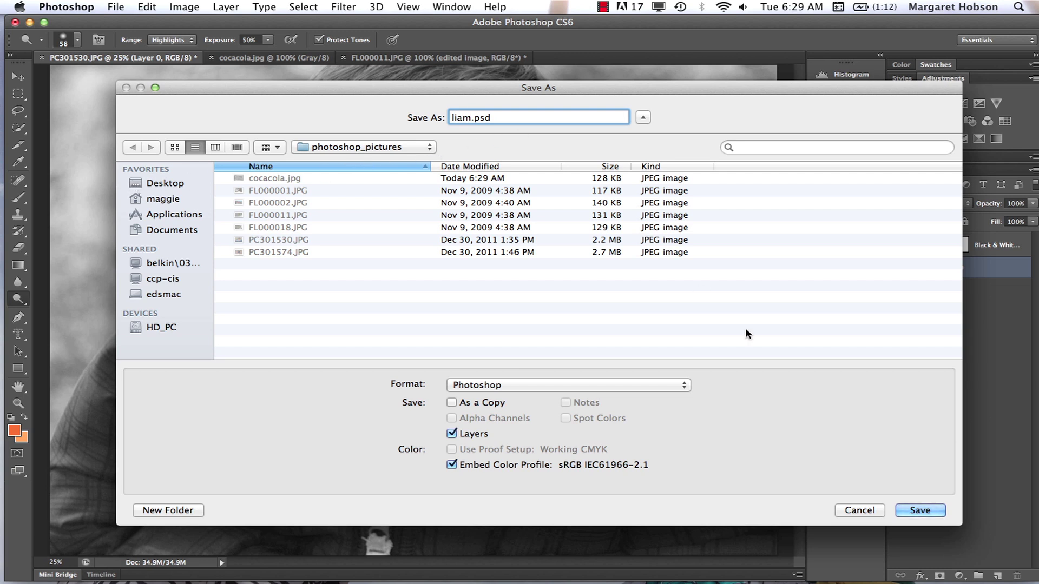
click(683, 386)
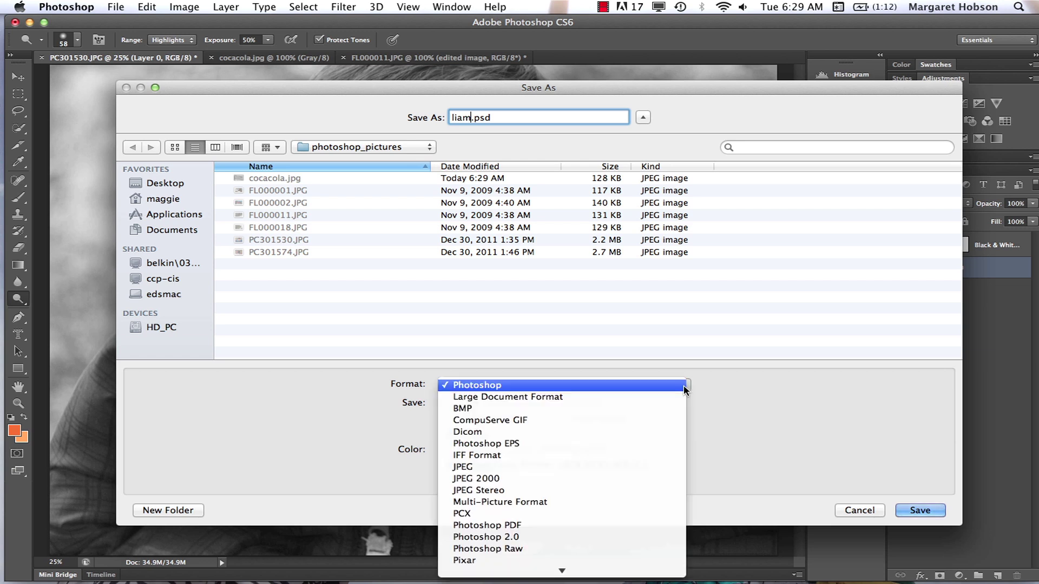
click(596, 466)
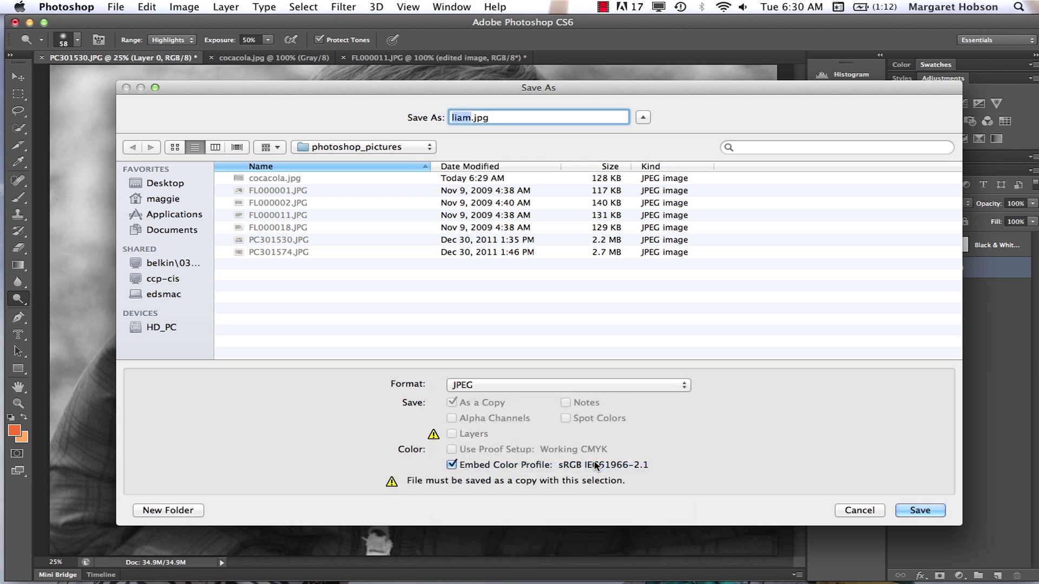
click(911, 512)
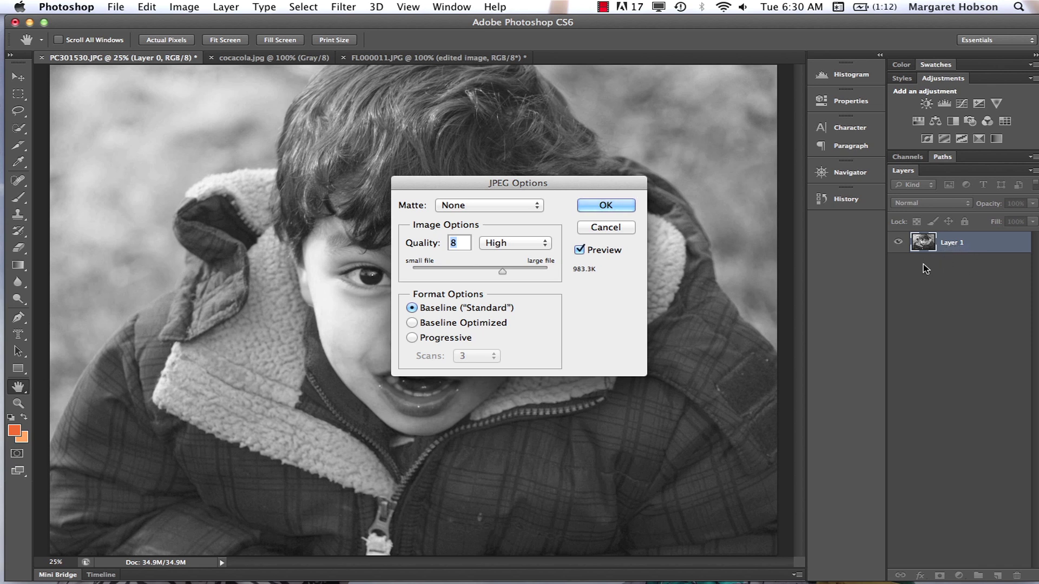
click(606, 205)
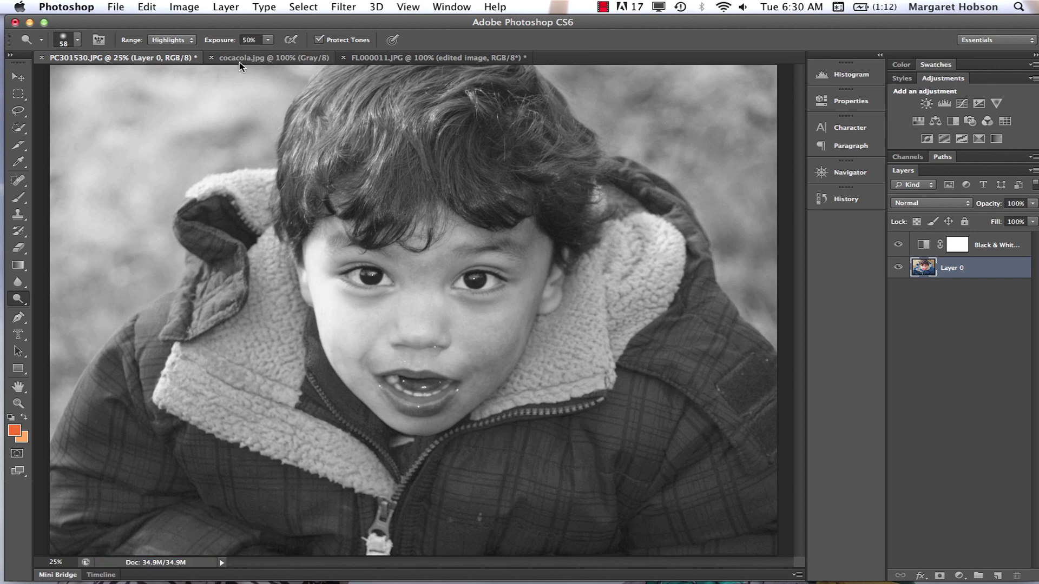
Switch to the FL000011.JPG statue photo and cancel a Save As as a Photoshop file
click(390, 58)
click(116, 7)
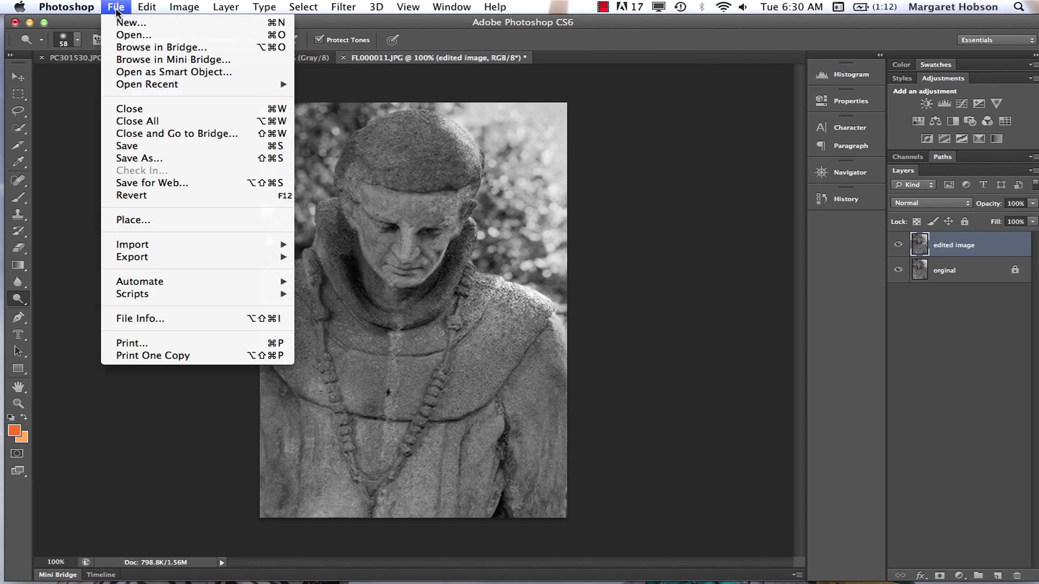
click(128, 158)
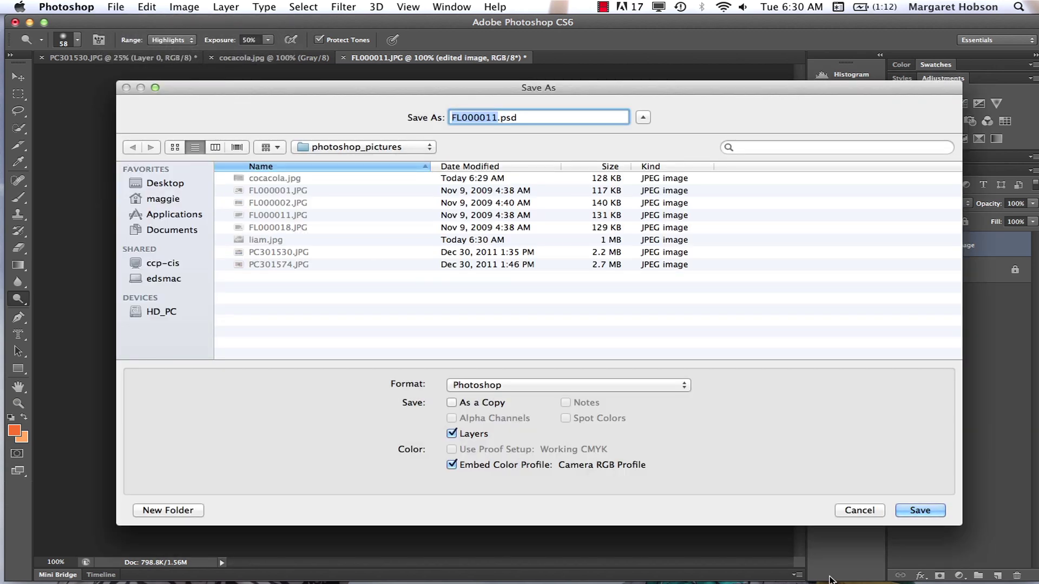
click(869, 512)
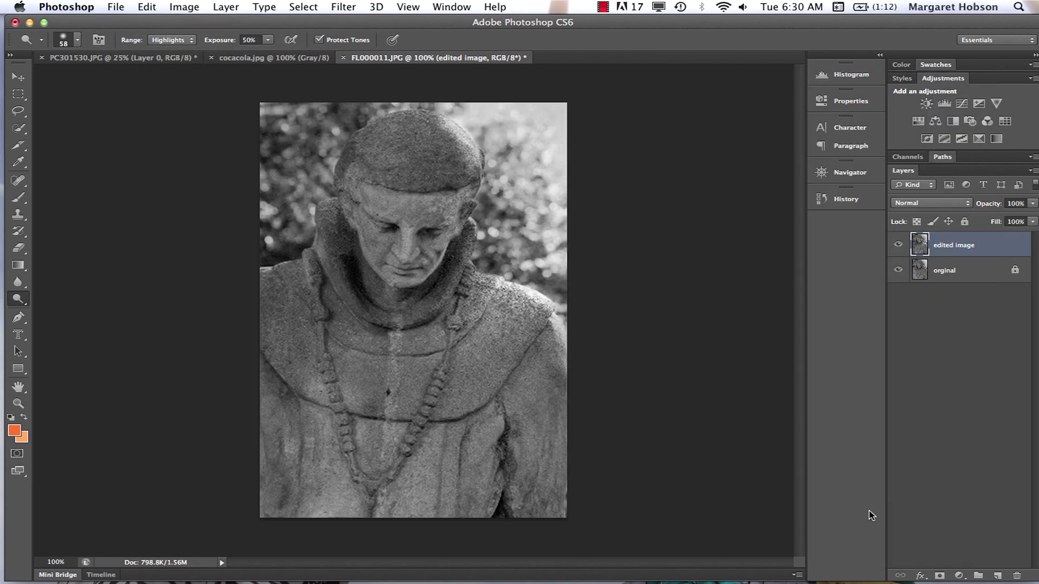
click(116, 8)
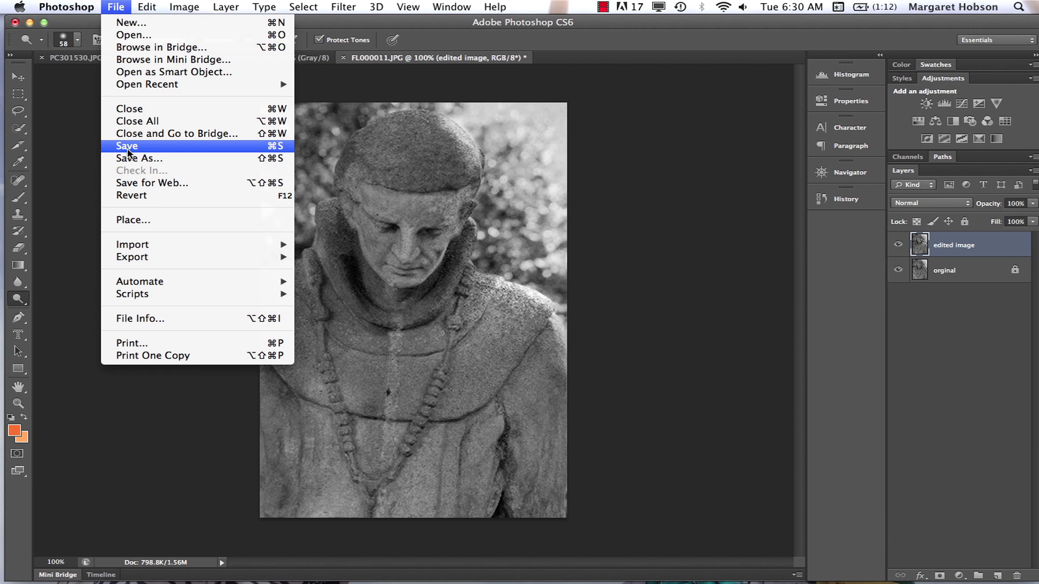
Open Save for Web on the statue, keeping the JPEG Medium preset at quality 30
click(139, 183)
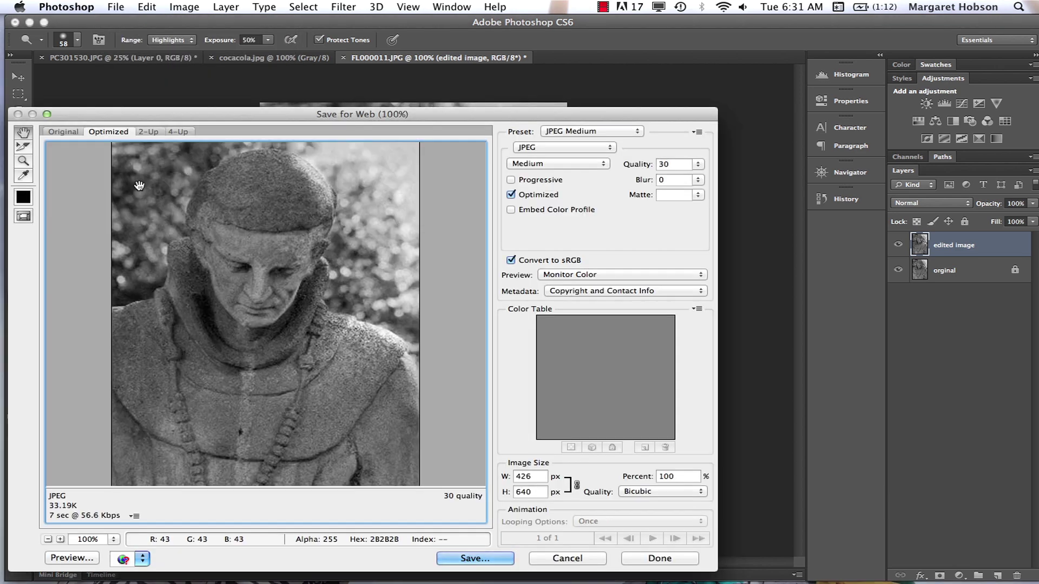
drag(88, 118, 112, 43)
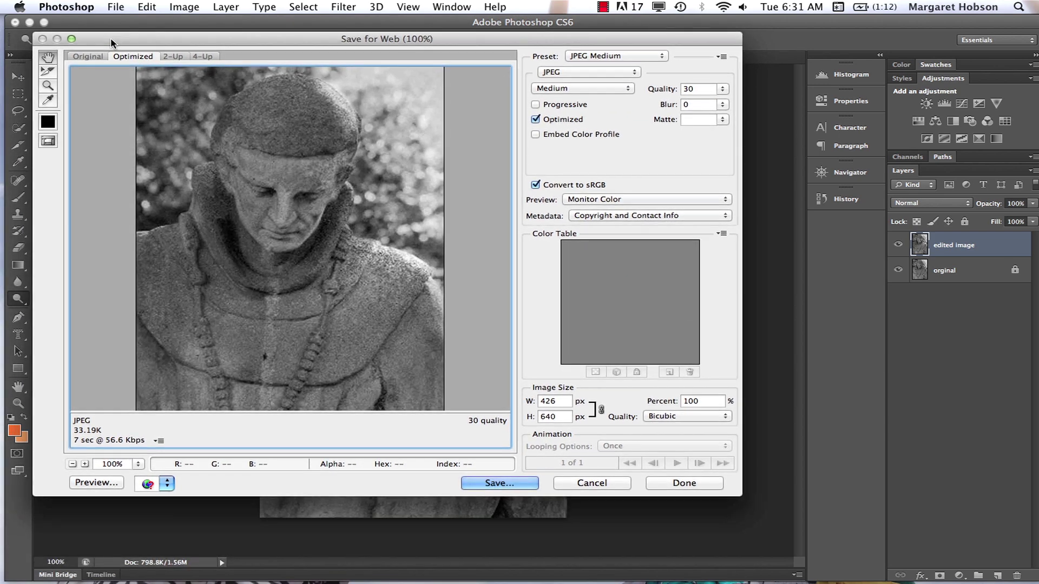
click(662, 58)
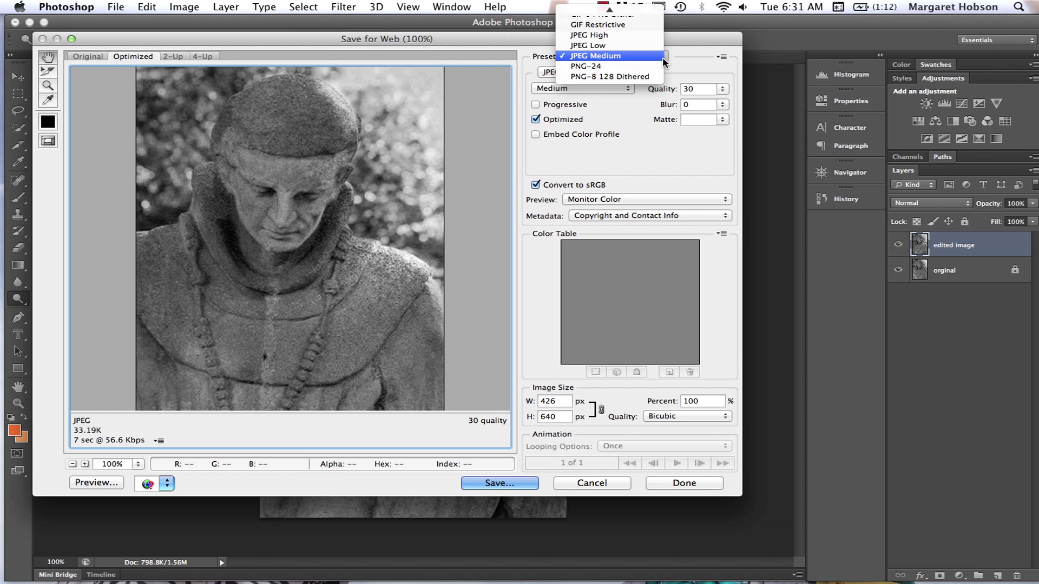
click(663, 61)
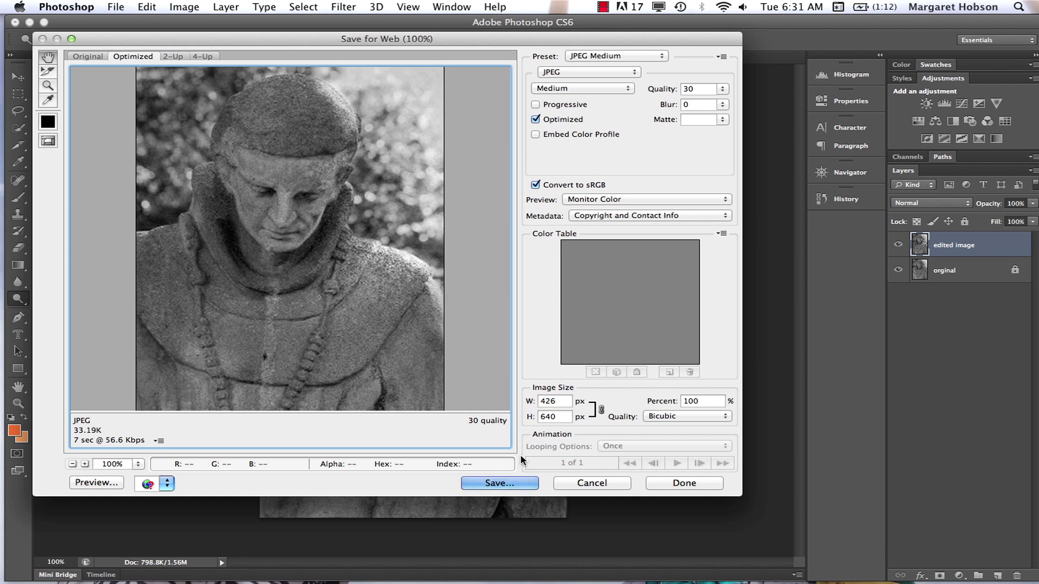
Export the statue as francis.jpg in photoshop_pictures, then reopen Save for Web
click(500, 483)
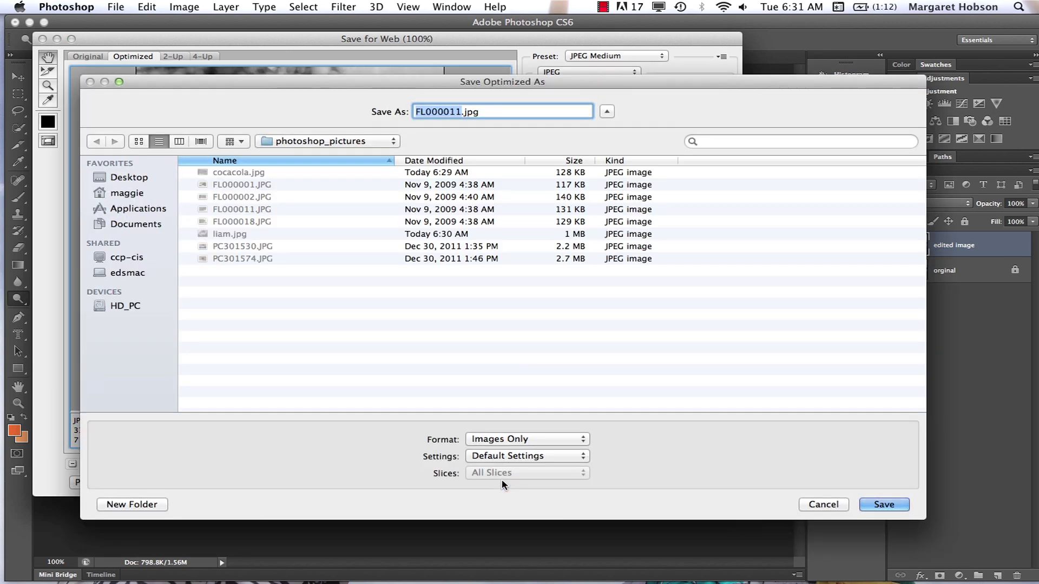
key(BackSpace)
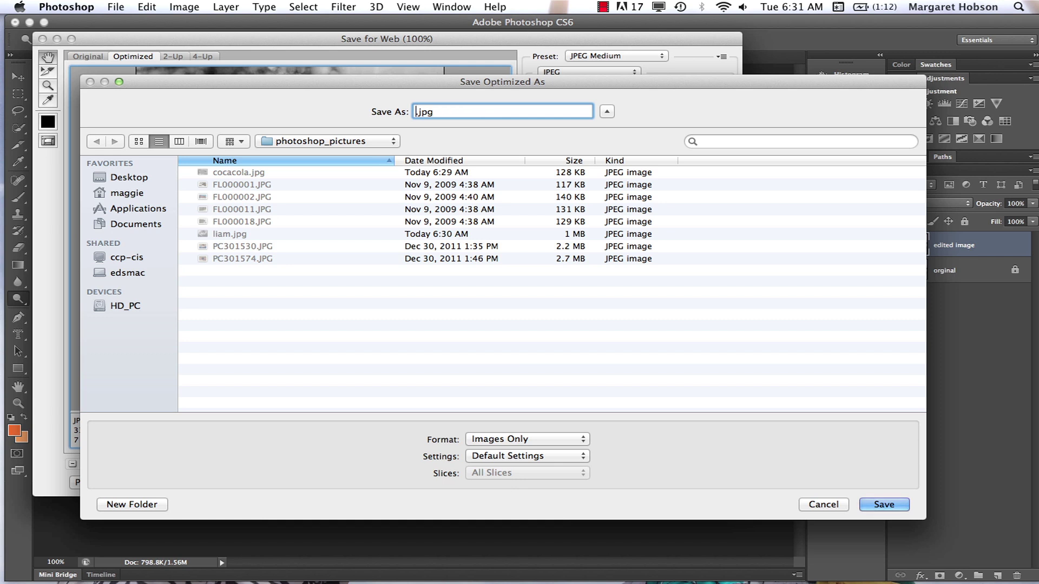
text(francis)
click(882, 504)
click(116, 7)
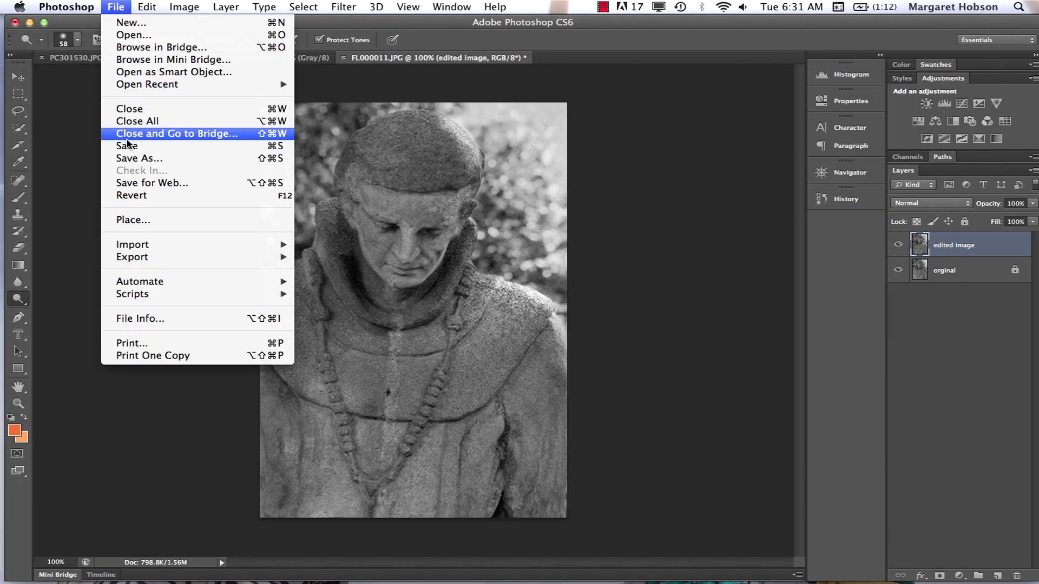
click(129, 183)
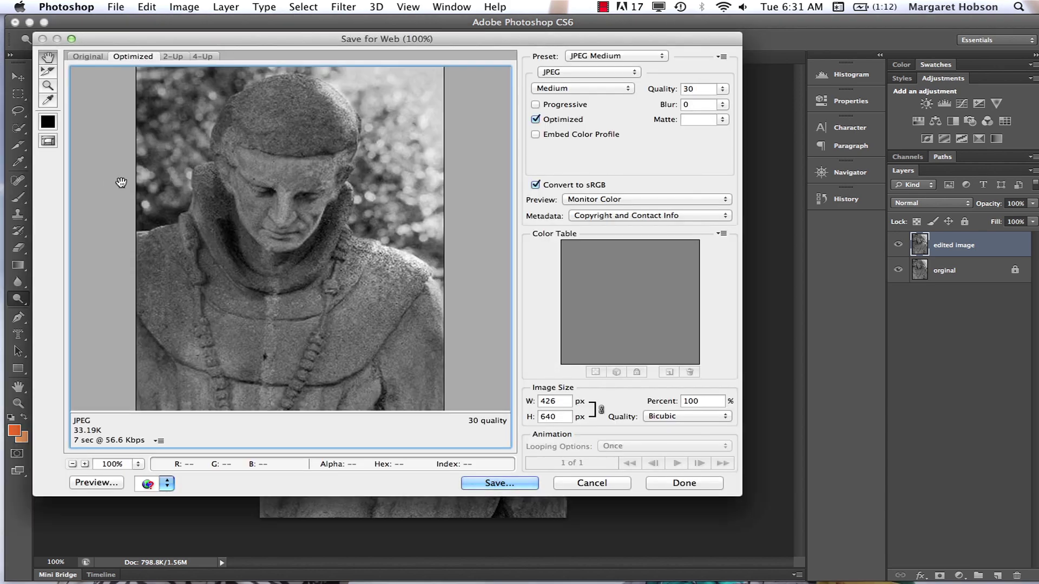